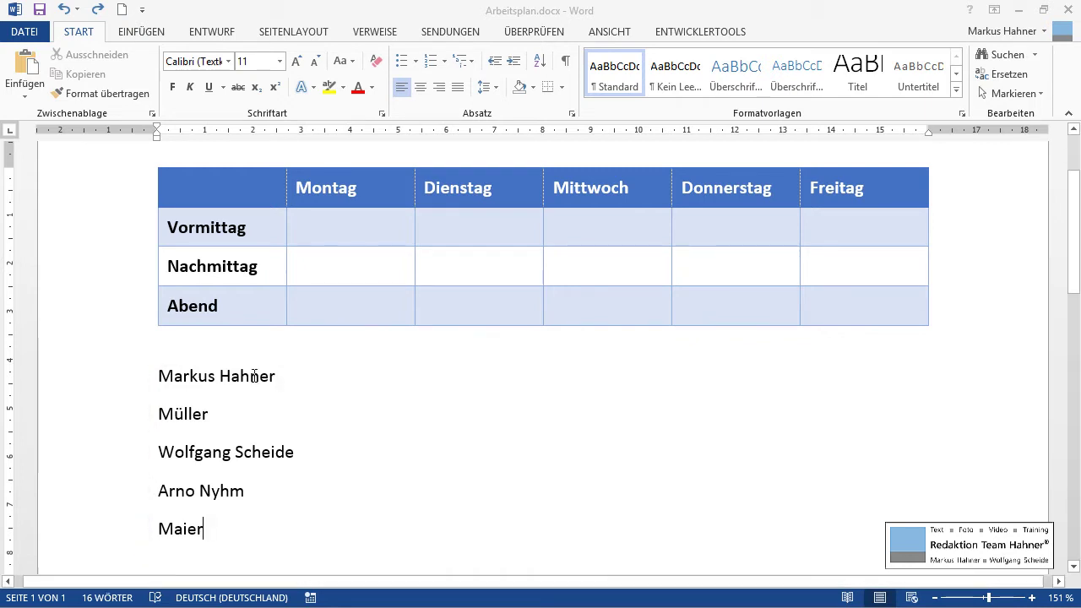
Step: Drag the surname from the first list line into the Mittwoch Nachmittag cell
double_click(244, 376)
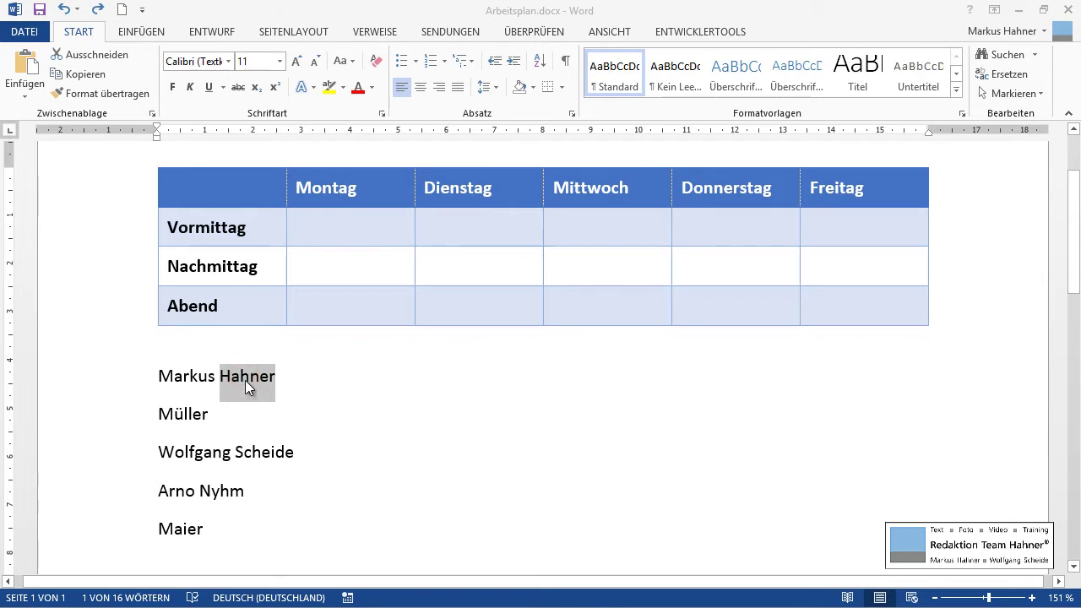
left_click_drag(246, 382, 246, 384)
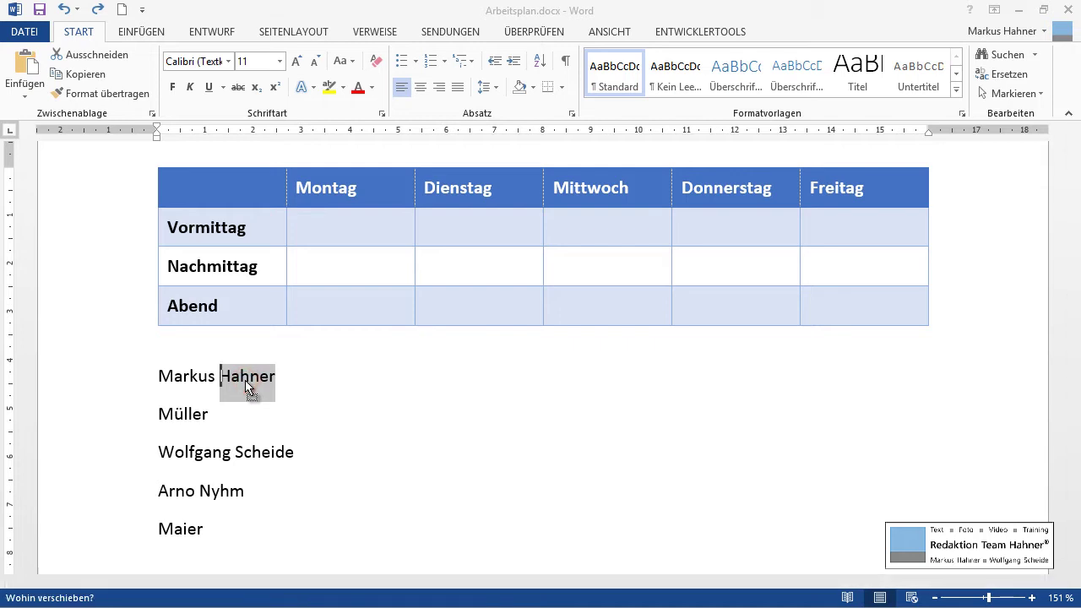
left_click_drag(247, 385, 563, 269)
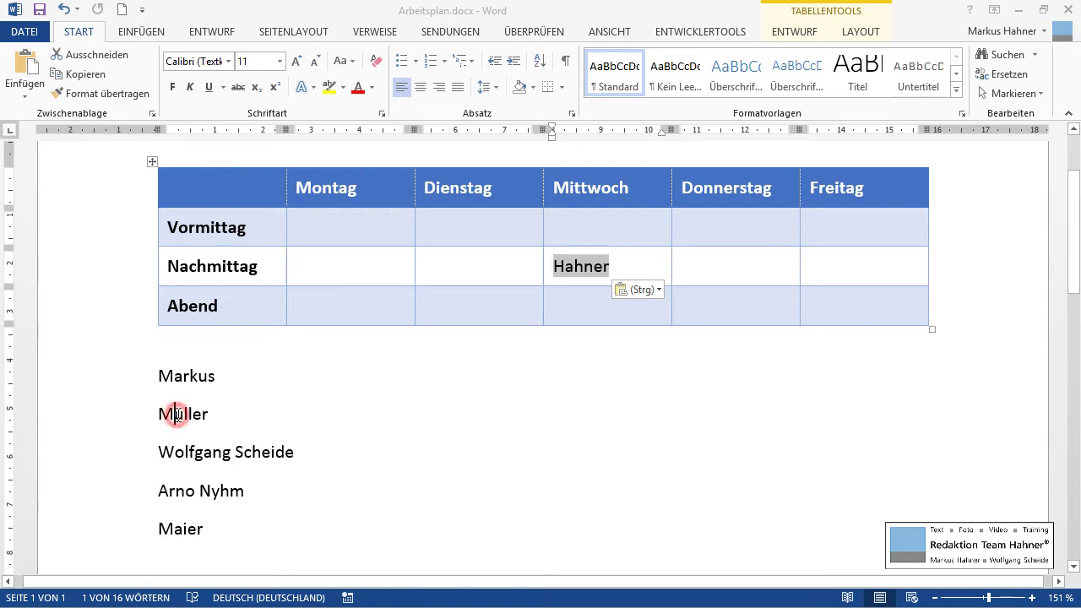
Step: Drag the second name in the list into the Dienstag Nachmittag cell
double_click(180, 414)
left_click_drag(183, 415, 453, 272)
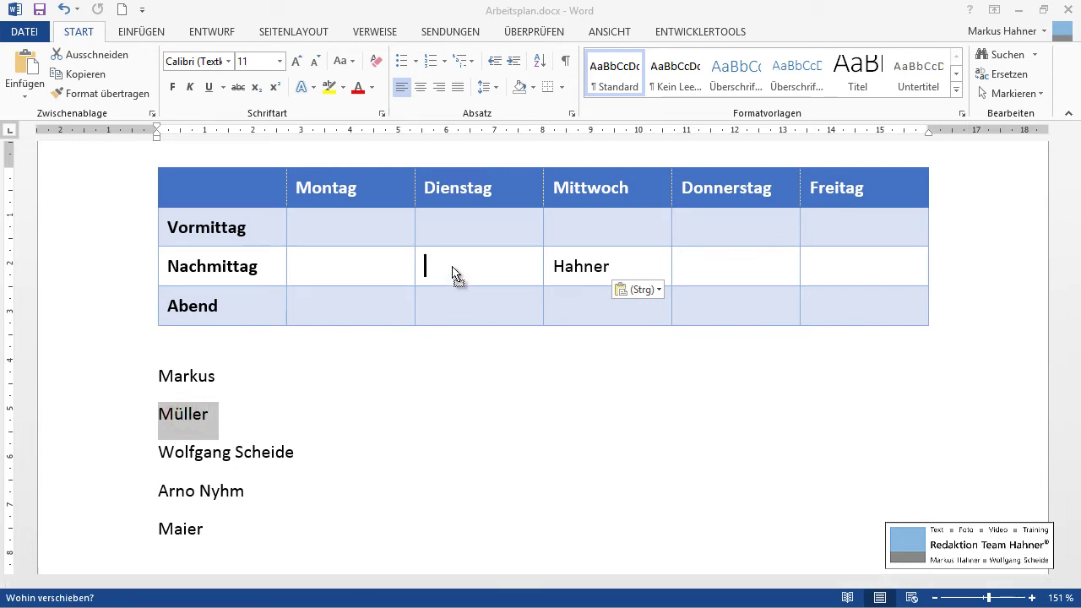
left_click_drag(452, 272, 453, 270)
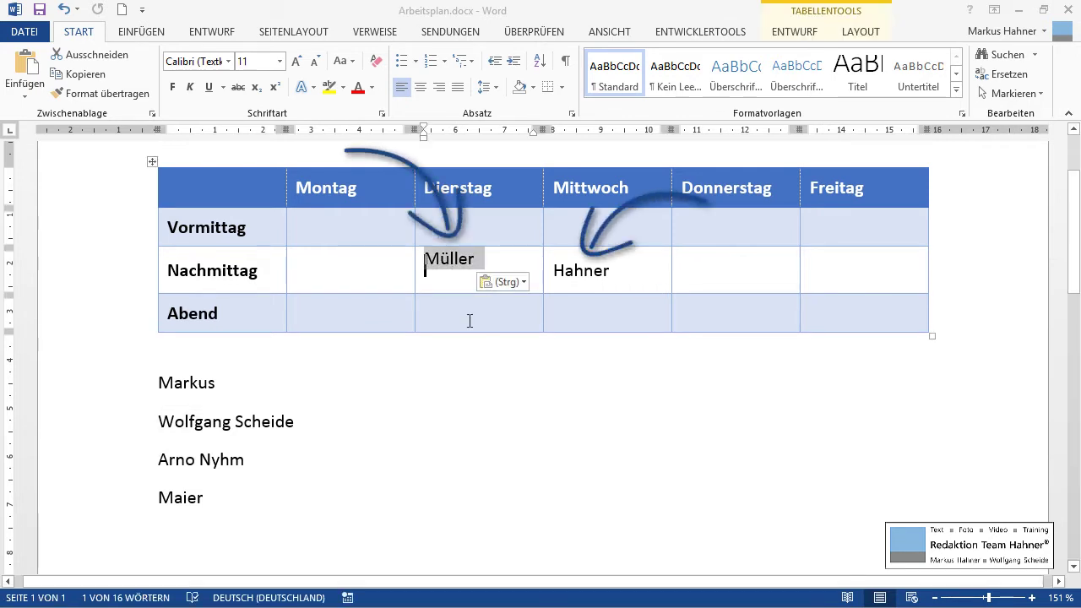
Step: Turn on Show/Hide ¶ and undo both moves, returning the two names to the list
left_click(448, 367)
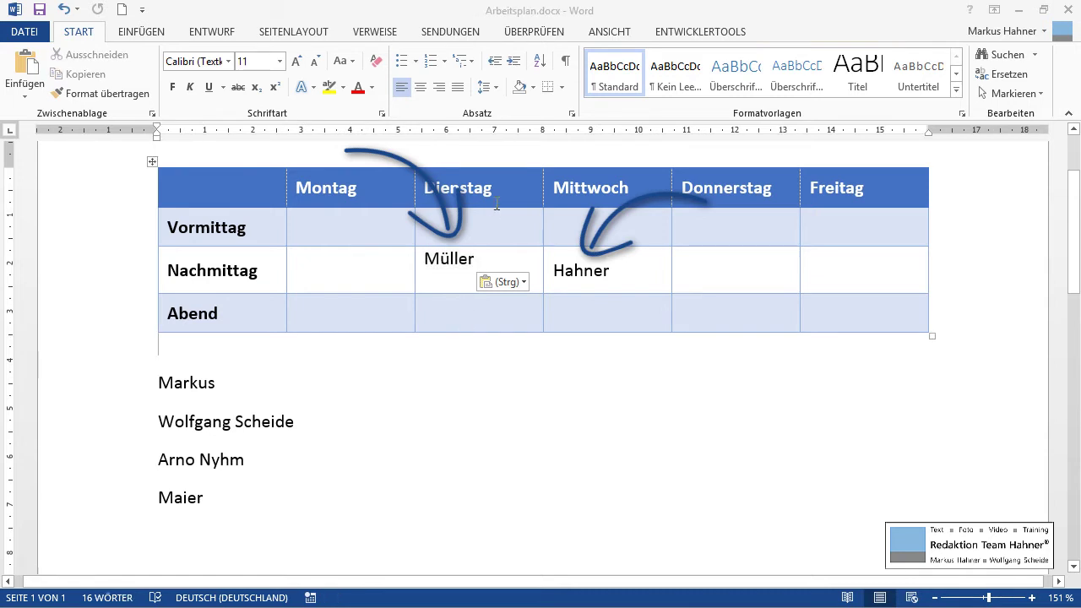
left_click(567, 70)
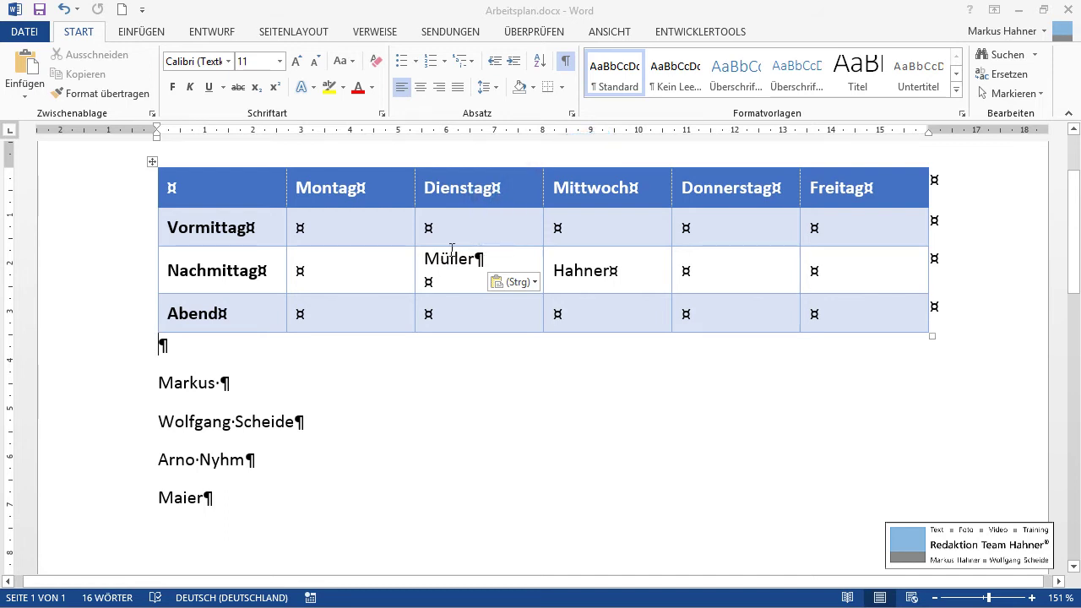
left_click(63, 13)
left_click(63, 13)
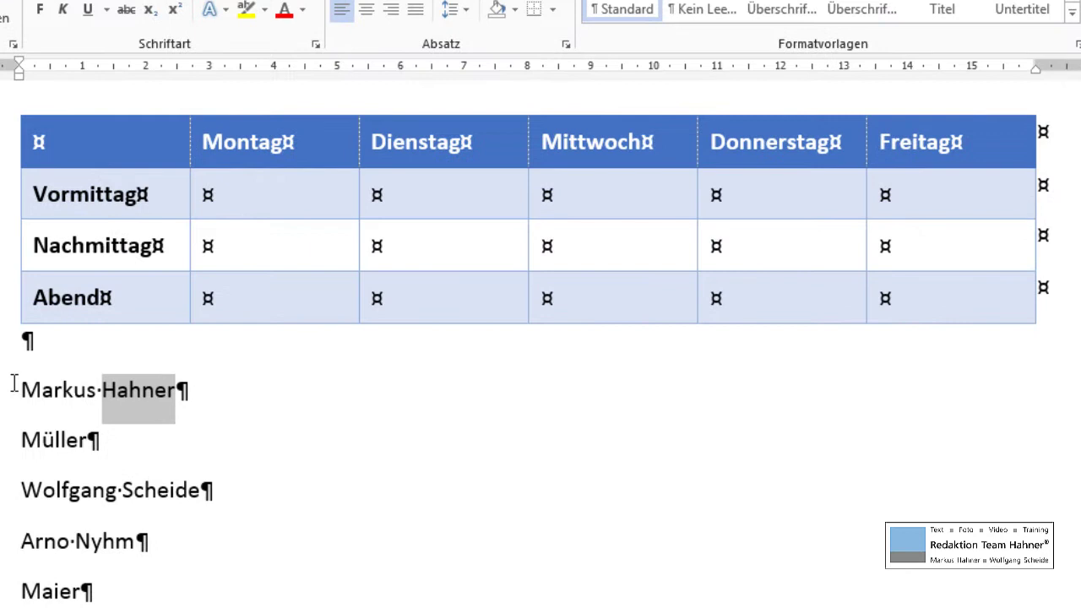
left_click(13, 384)
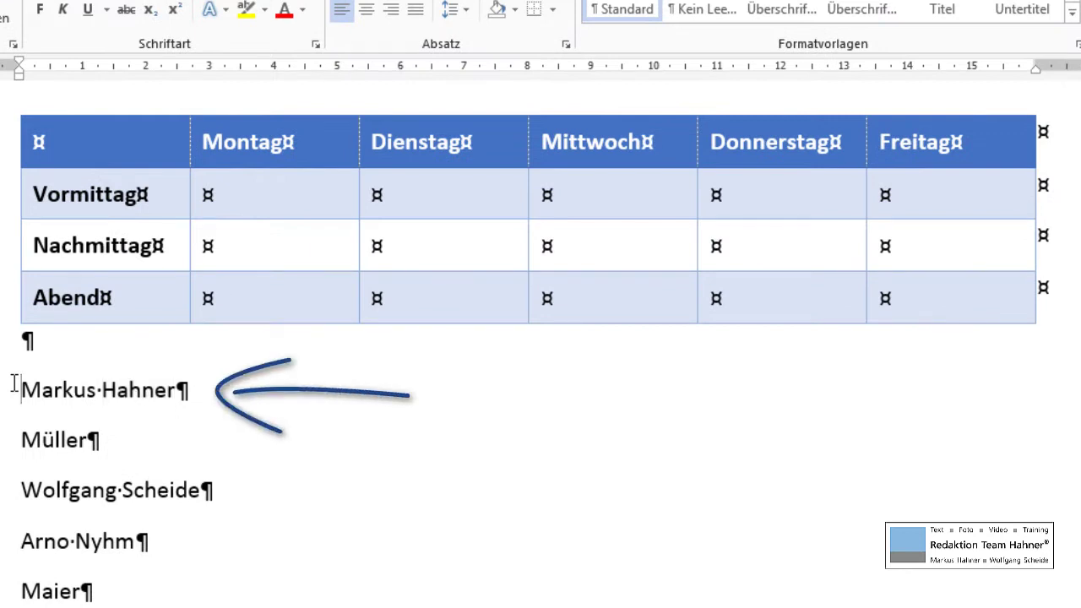
Step: Drag the surname into Mittwoch, then the whole second line with its ¶ into Dienstag
double_click(117, 390)
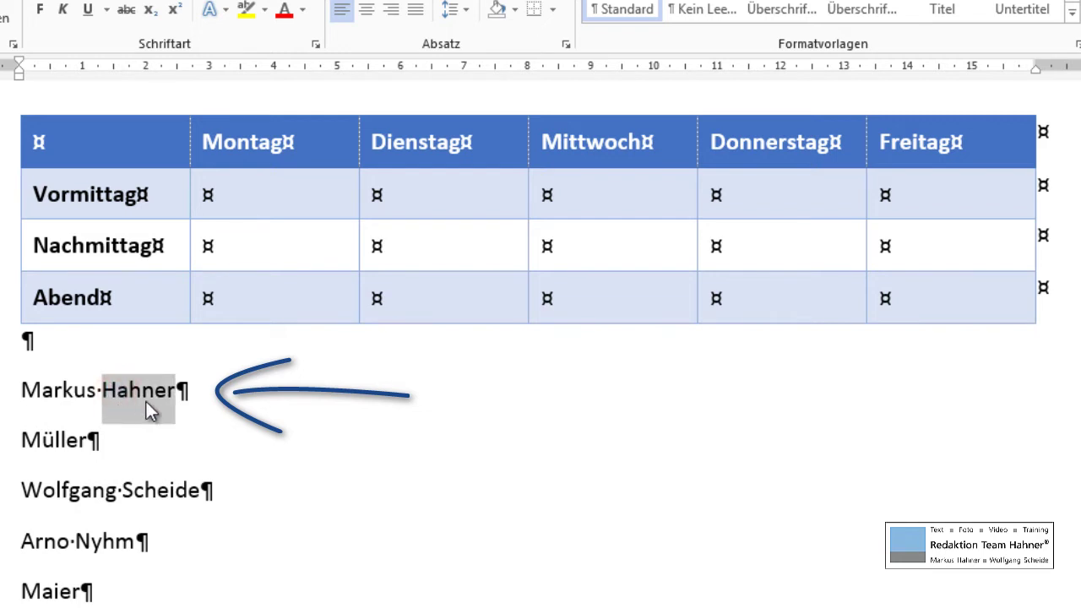
left_click_drag(143, 402, 564, 256)
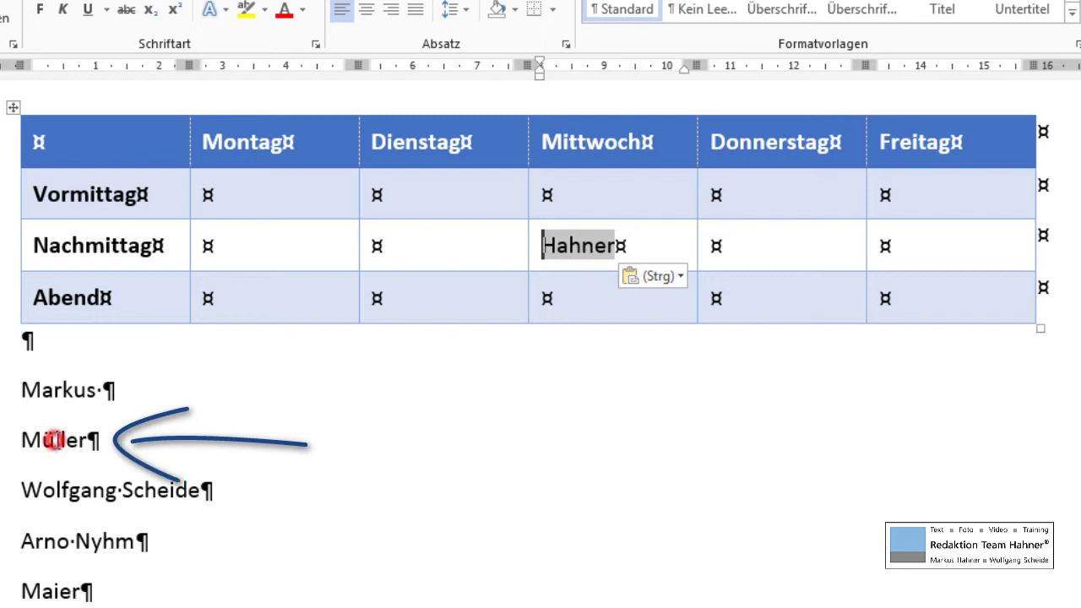
triple_click(52, 440)
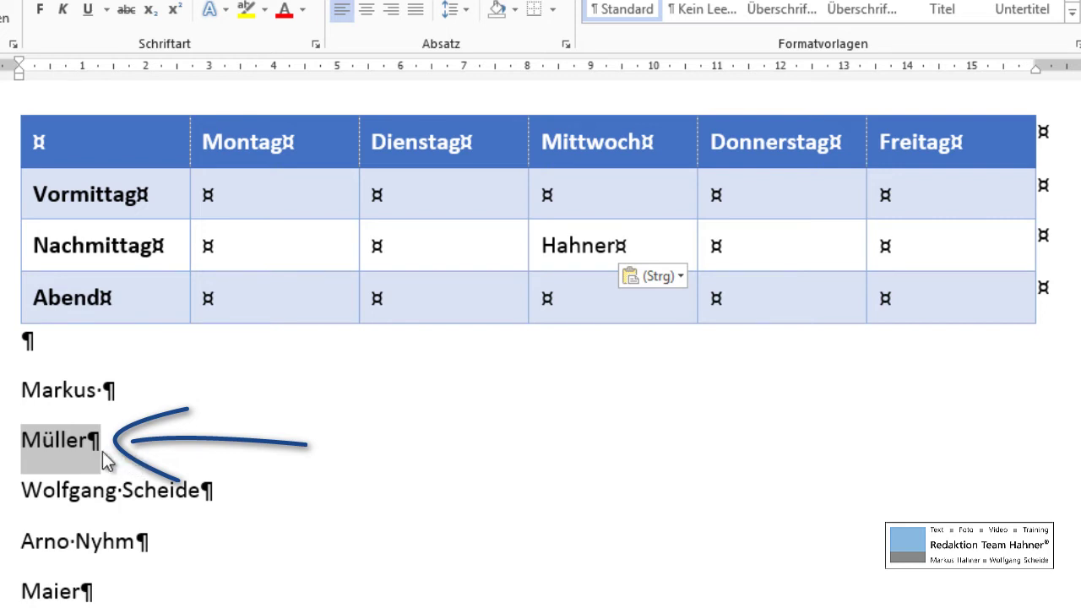
mouse_move(74, 443)
left_mouse_down()
mouse_move(331, 335)
mouse_move(380, 247)
left_mouse_up()
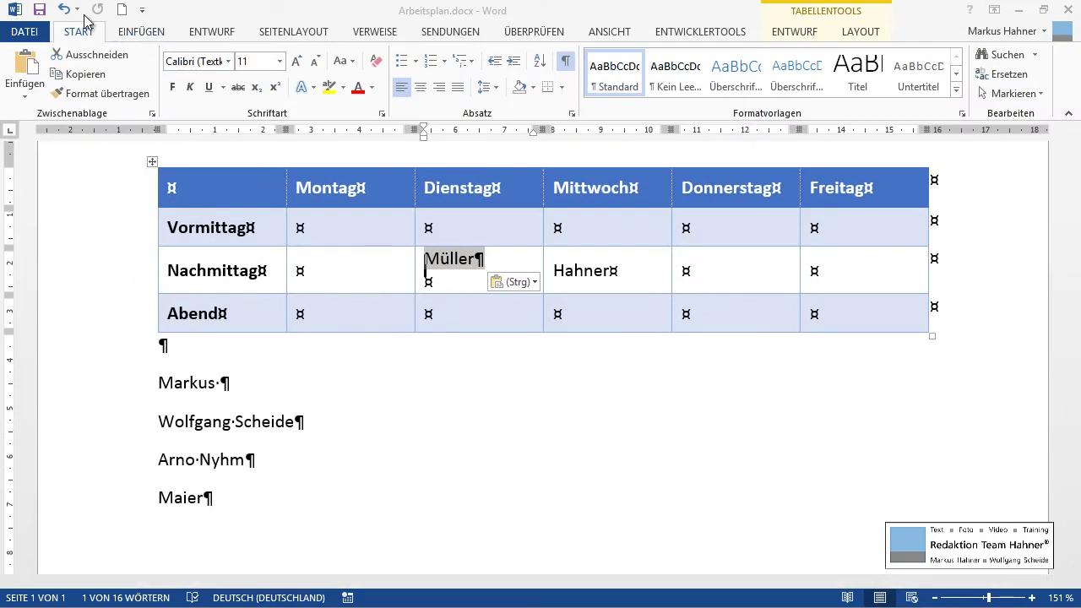
Step: Undo the paragraph move and drag the second name into Dienstag without its paragraph mark
left_click(63, 10)
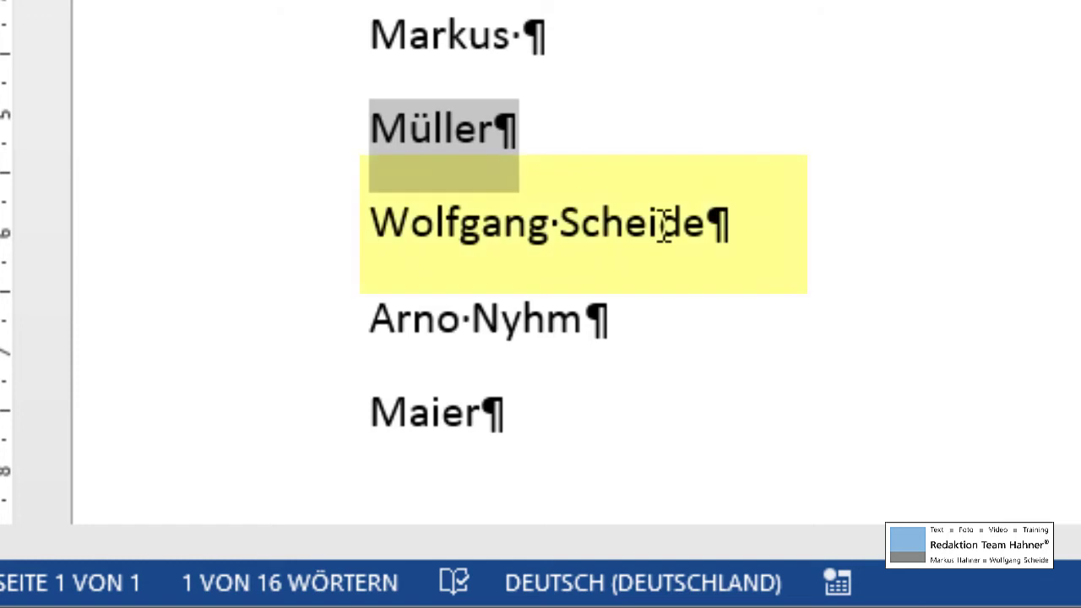
double_click(664, 224)
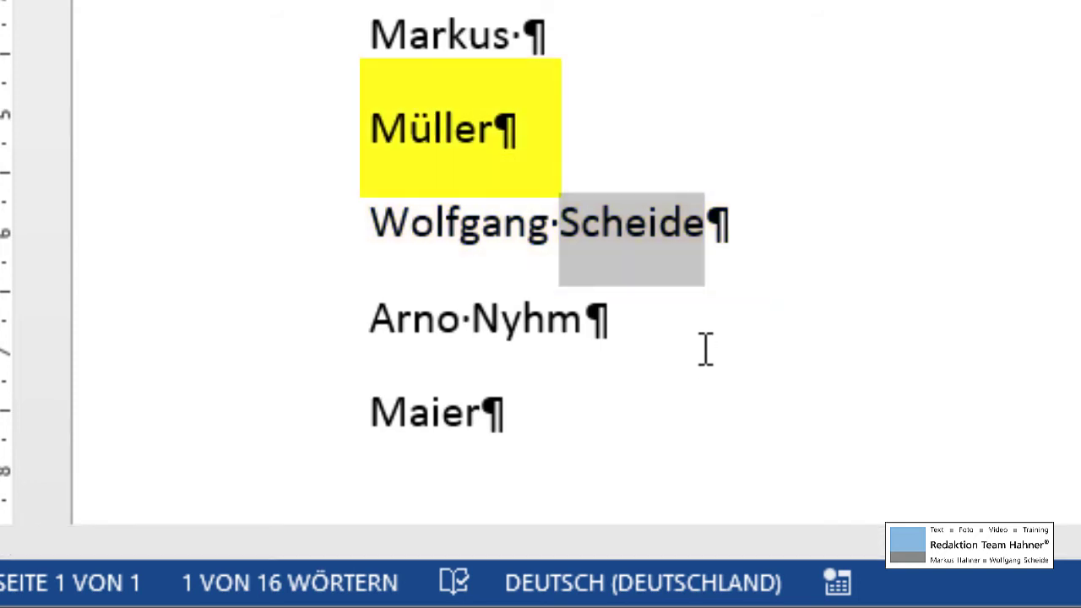
triple_click(447, 131)
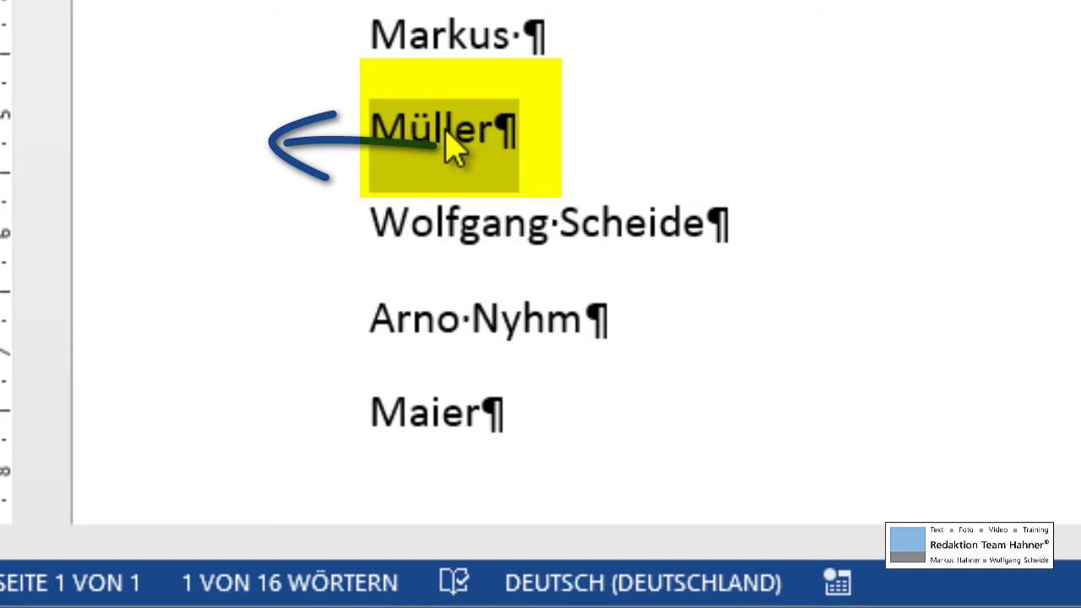
key("shift+Left")
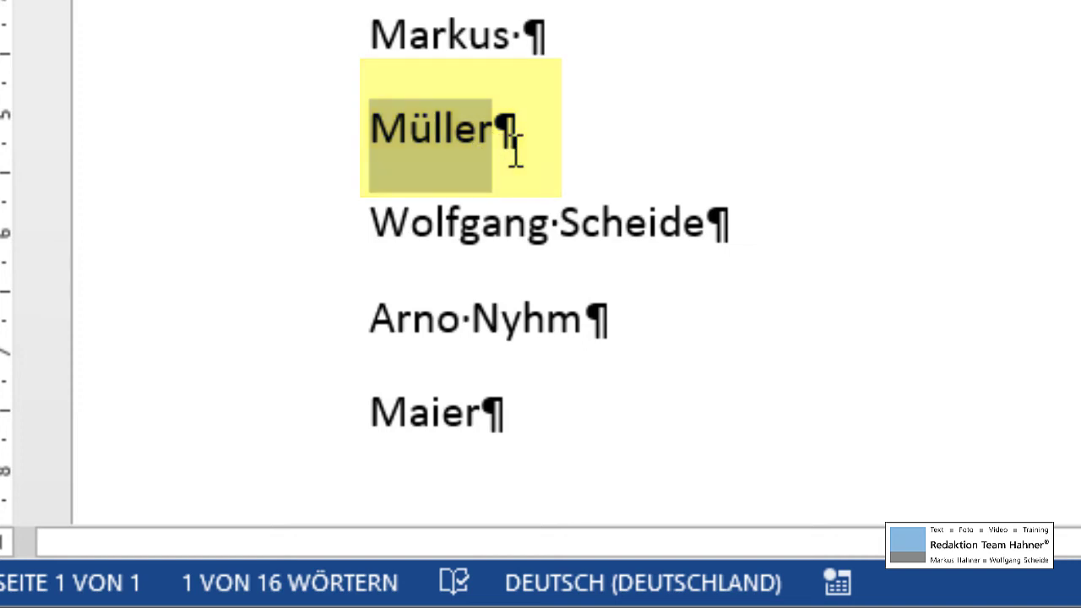
left_click_drag(412, 210, 446, 277)
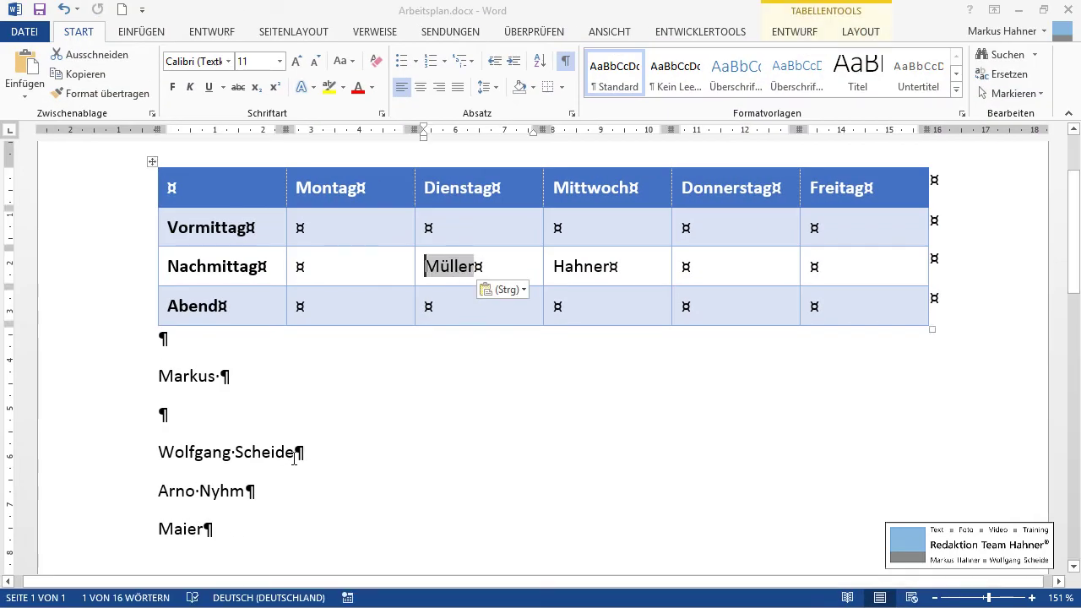
Step: Select the name on the list's last line, dropping the ¶ with Shift+Left
triple_click(187, 528)
key("shift+Left")
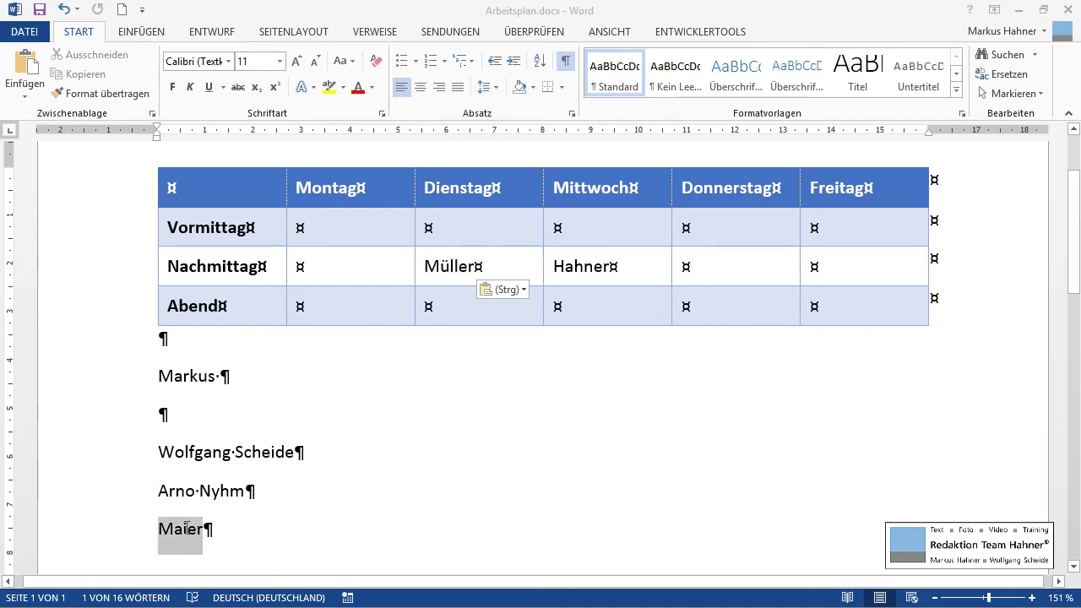